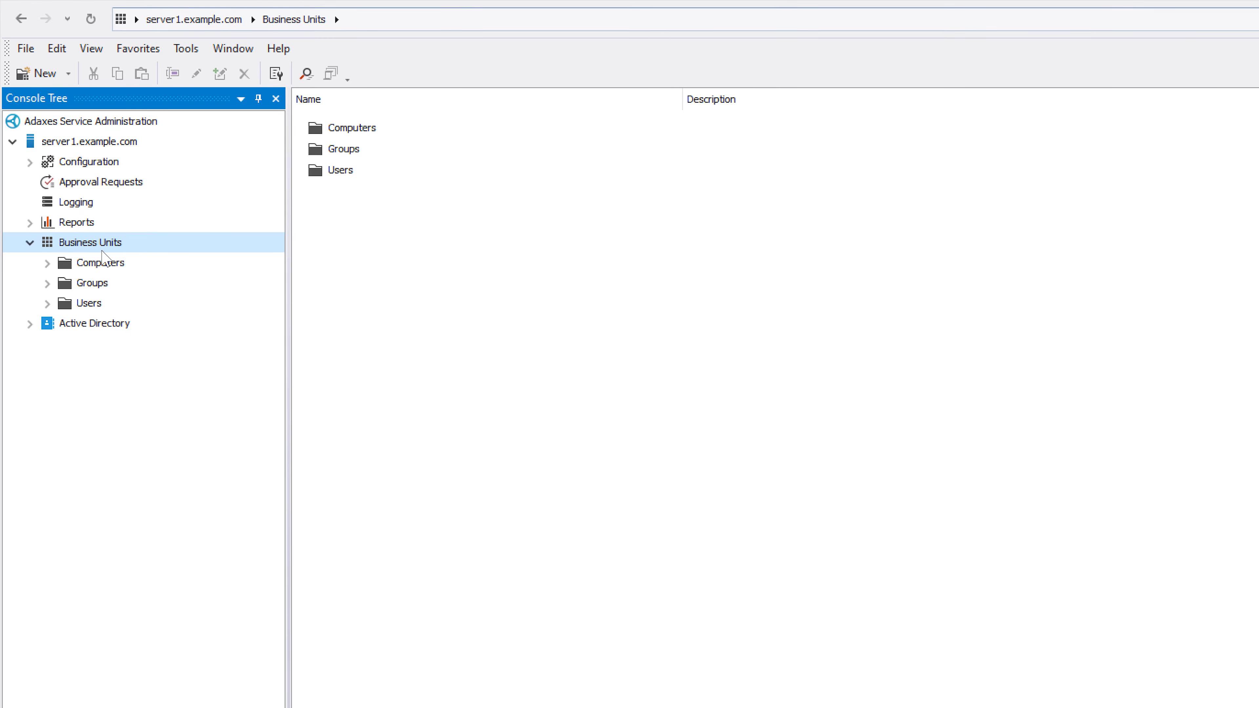
Start a new business unit named My-unit and move to the membership rules step
right_click(102, 252)
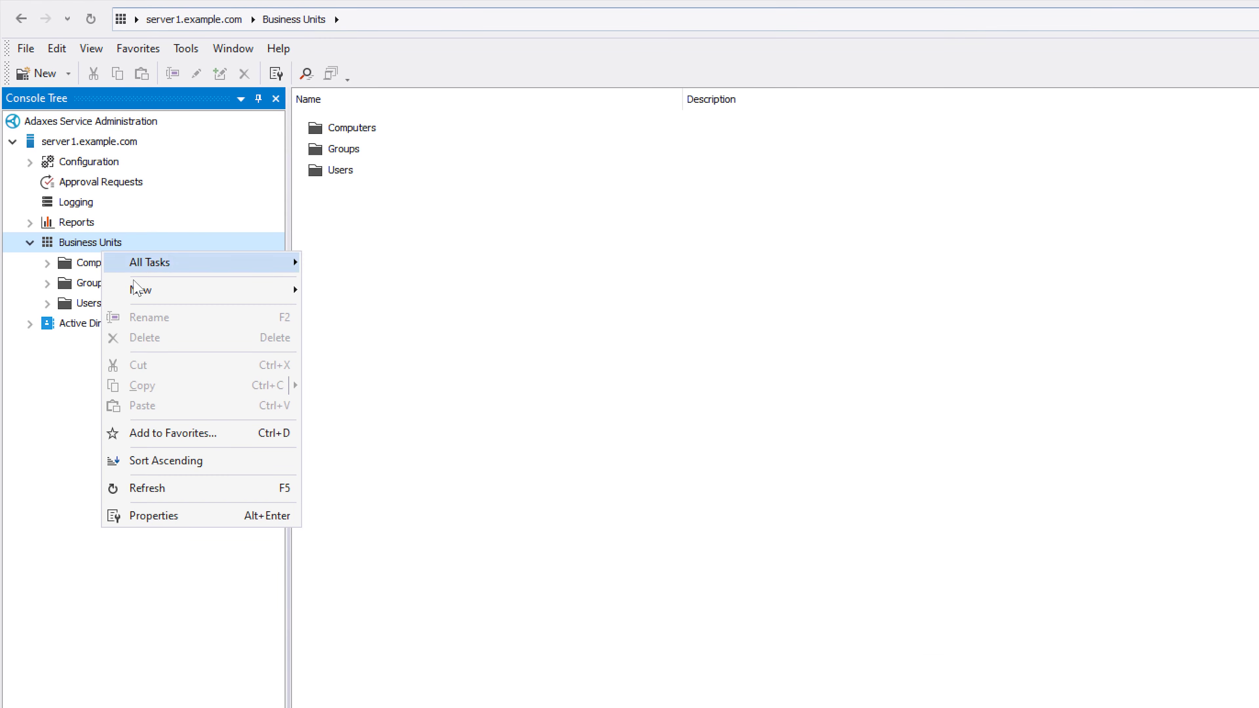
mouse_move(141, 288)
left_click(349, 290)
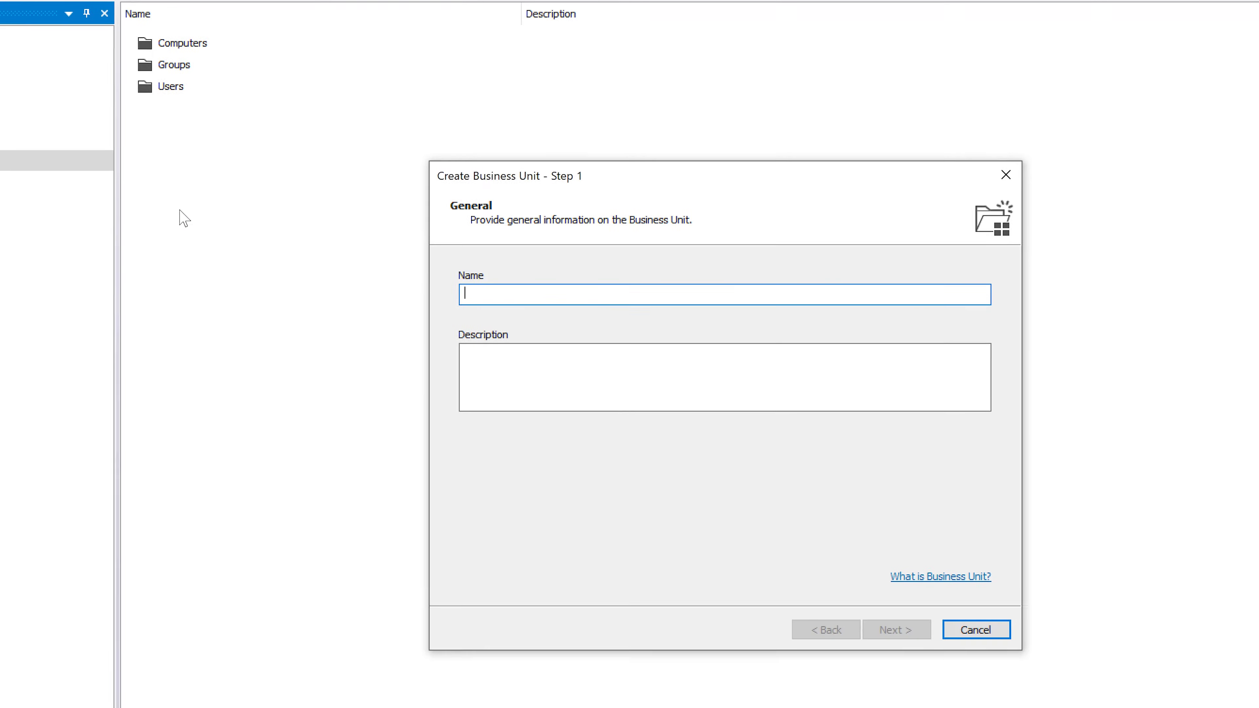
type("My-unit")
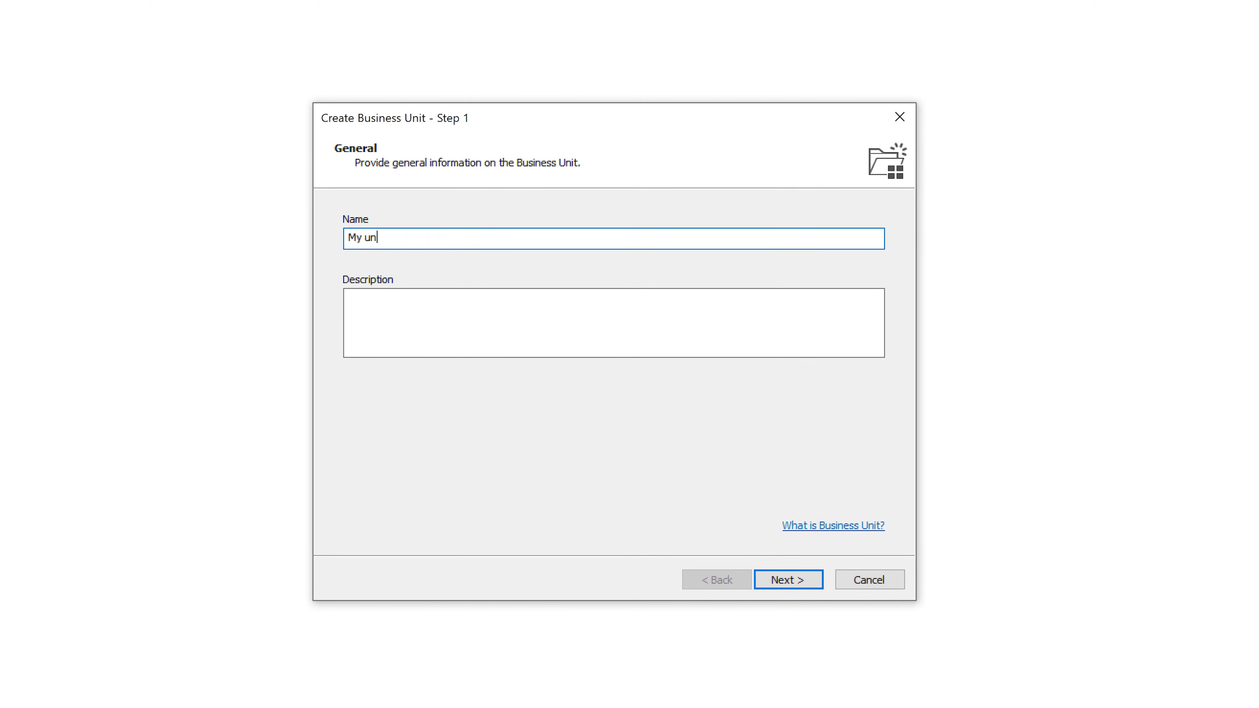
left_click(897, 629)
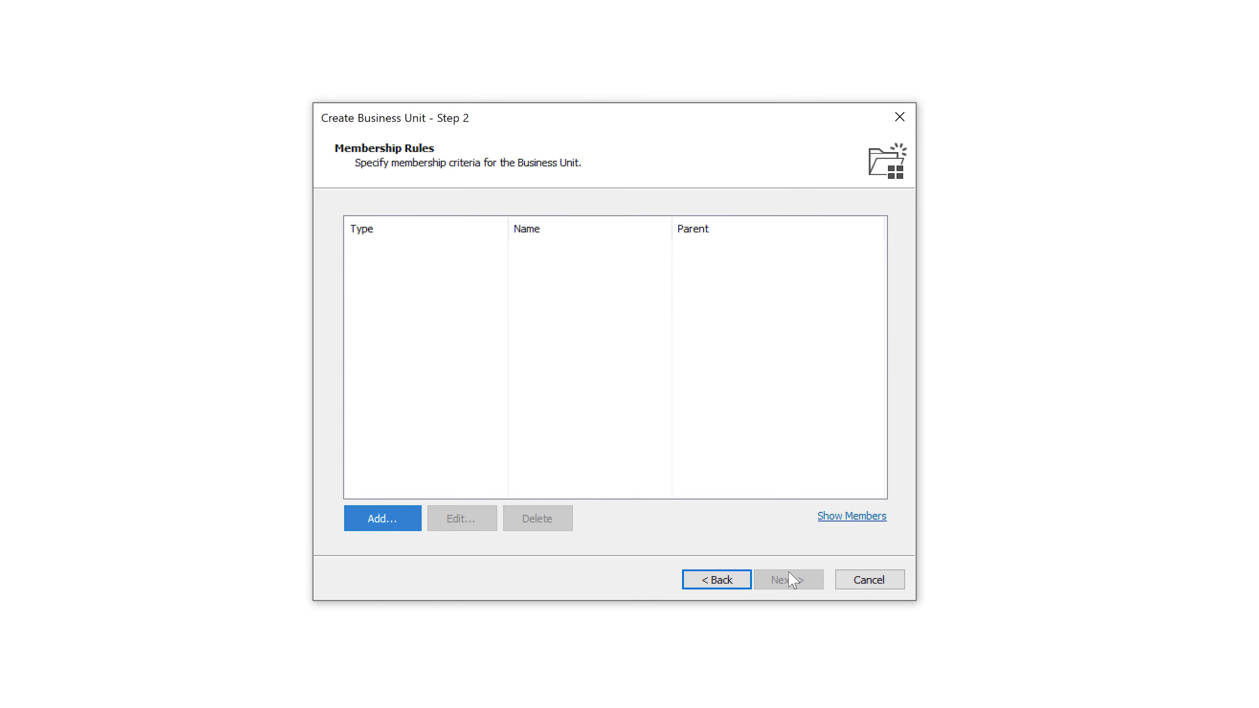
Begin a new membership rule of the Query results type
left_click(378, 519)
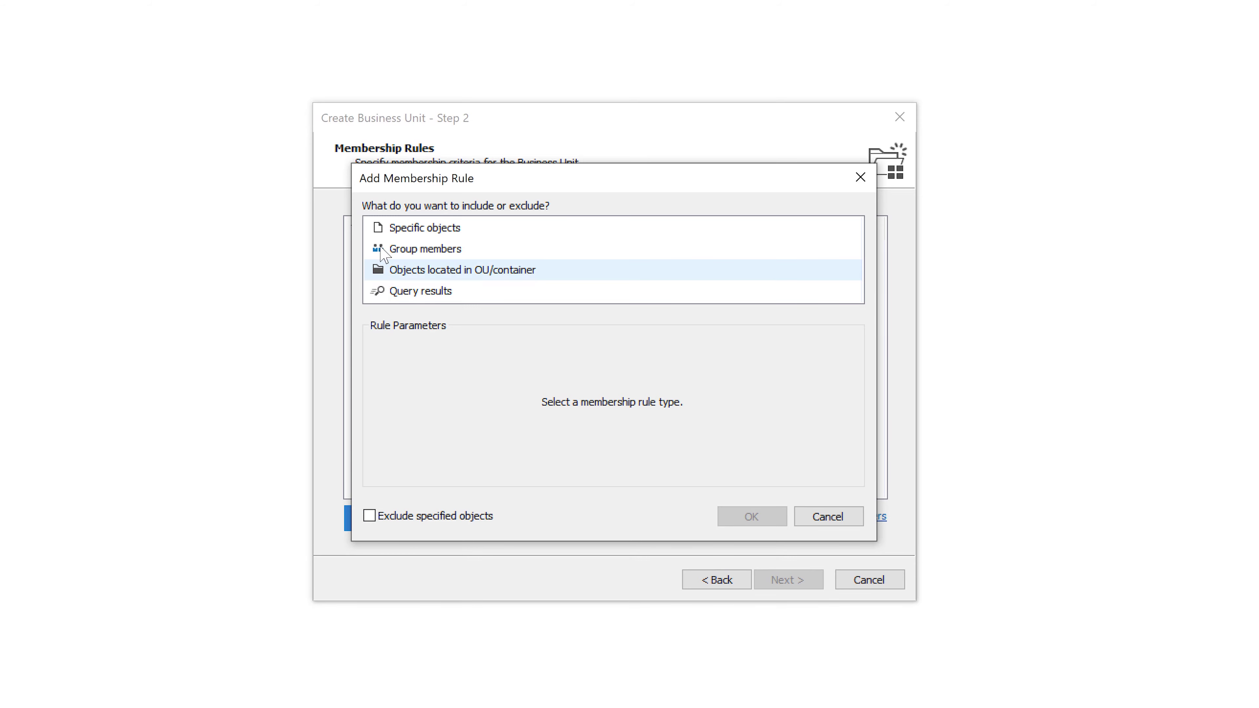
left_click(384, 229)
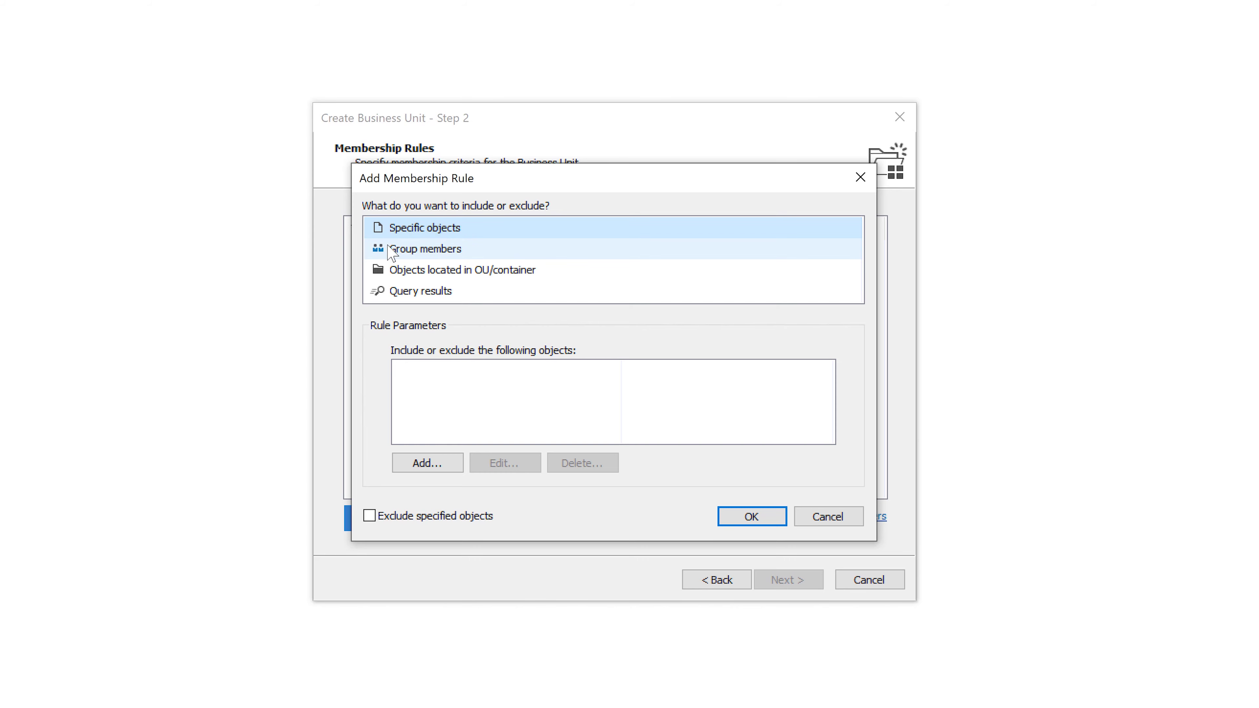
left_click(389, 251)
left_click(389, 272)
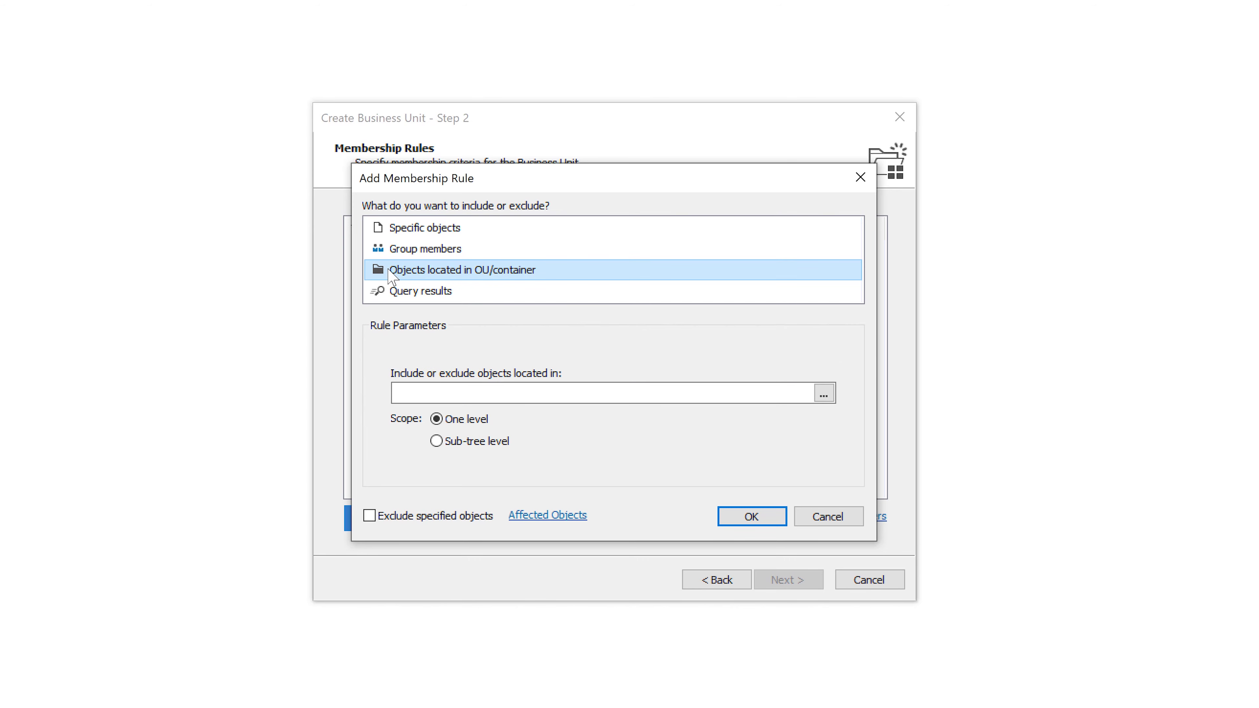
left_click(395, 296)
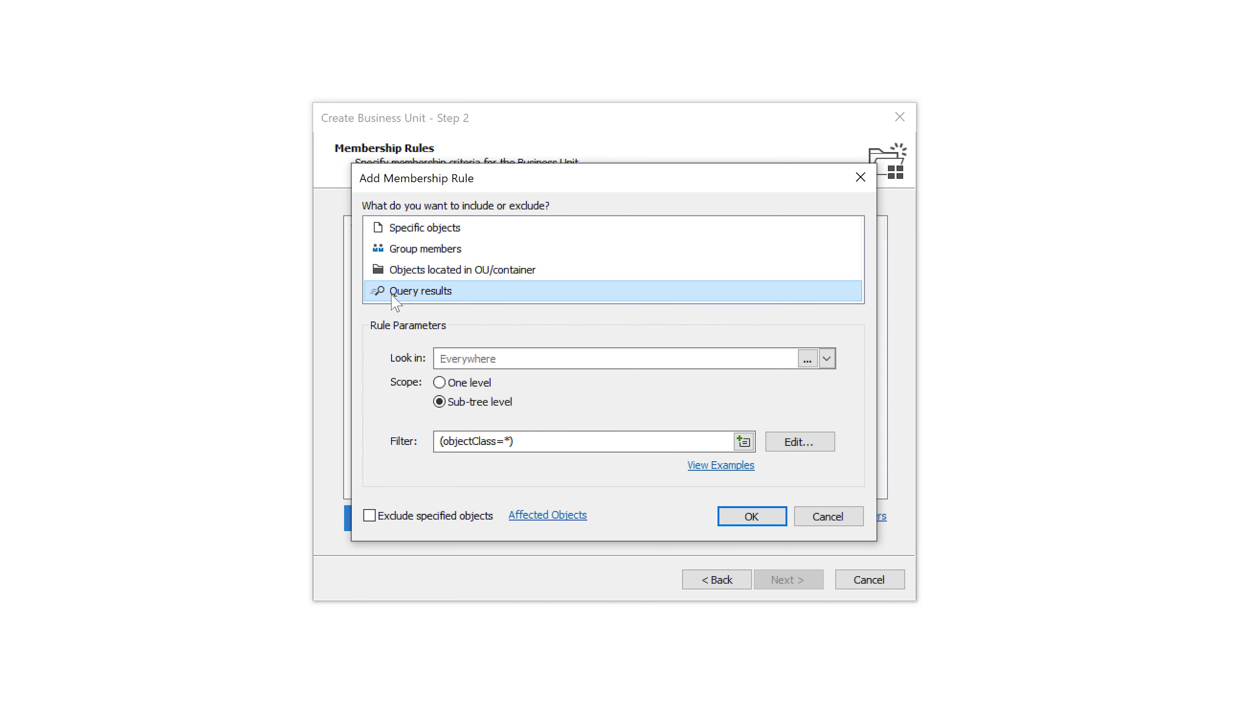
Build the rule's query as User Last Name equals 'Smith' and accept it
left_click(795, 441)
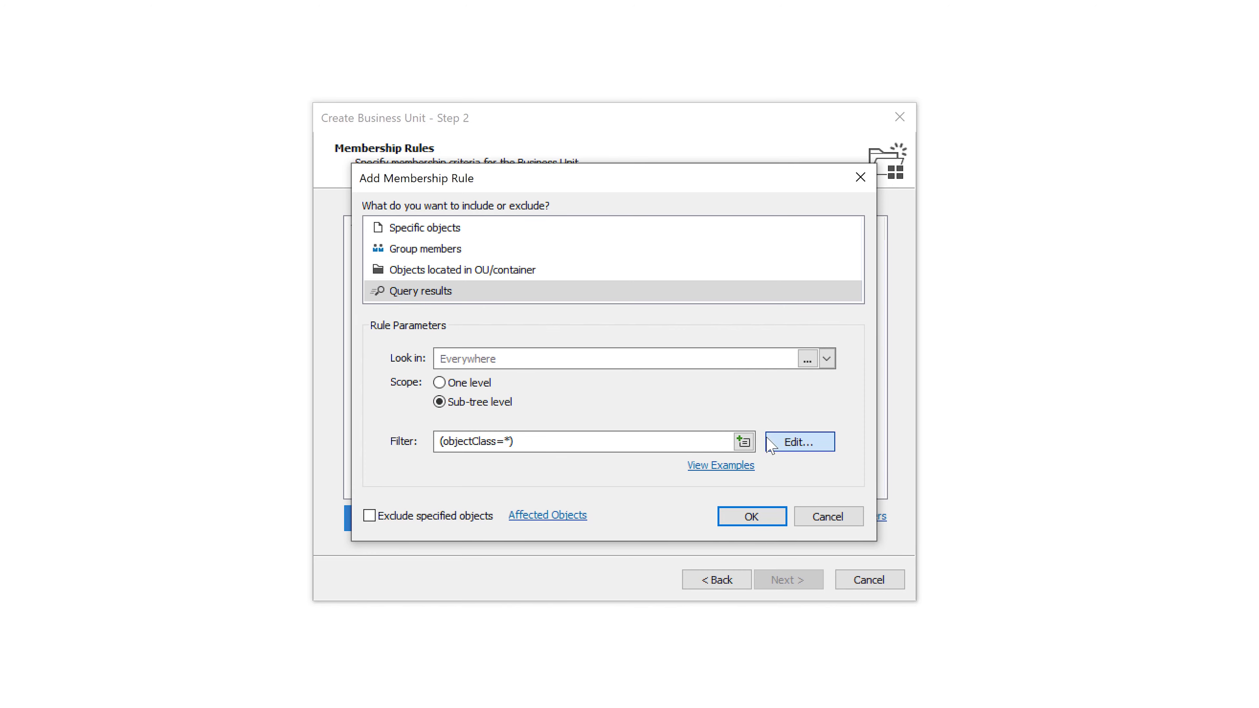
left_click(415, 221)
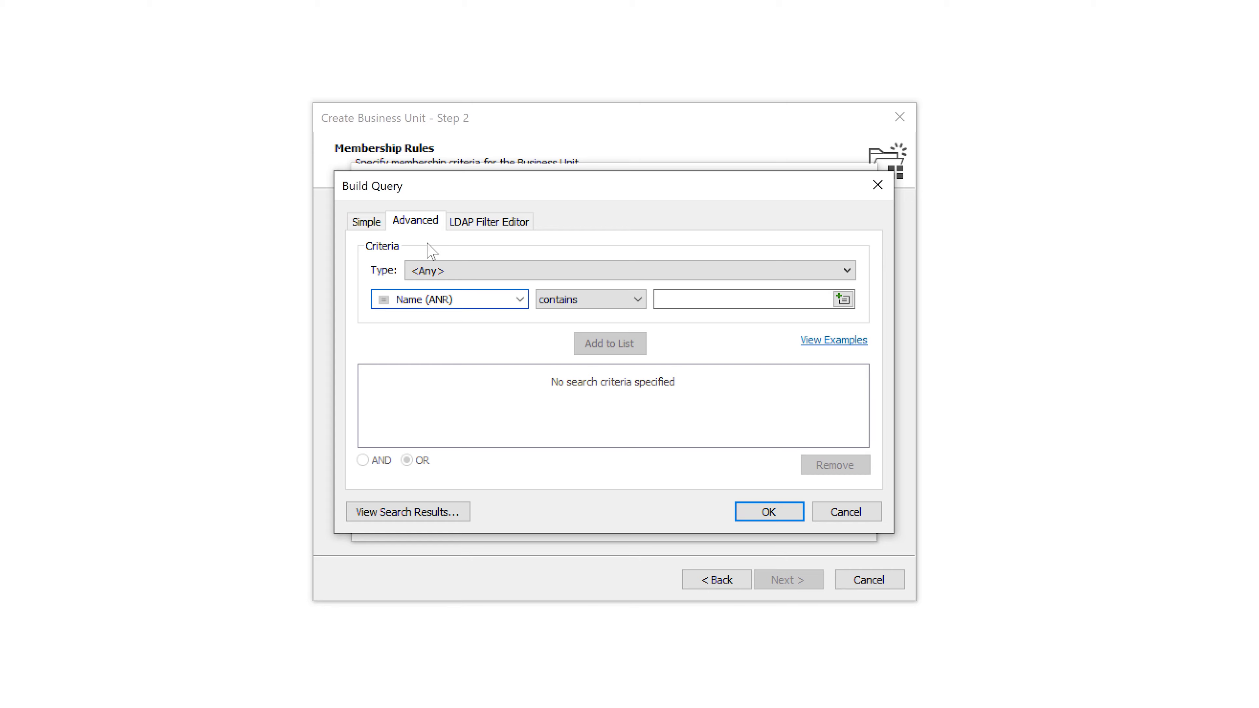
left_click(438, 270)
left_click(444, 321)
left_click(436, 300)
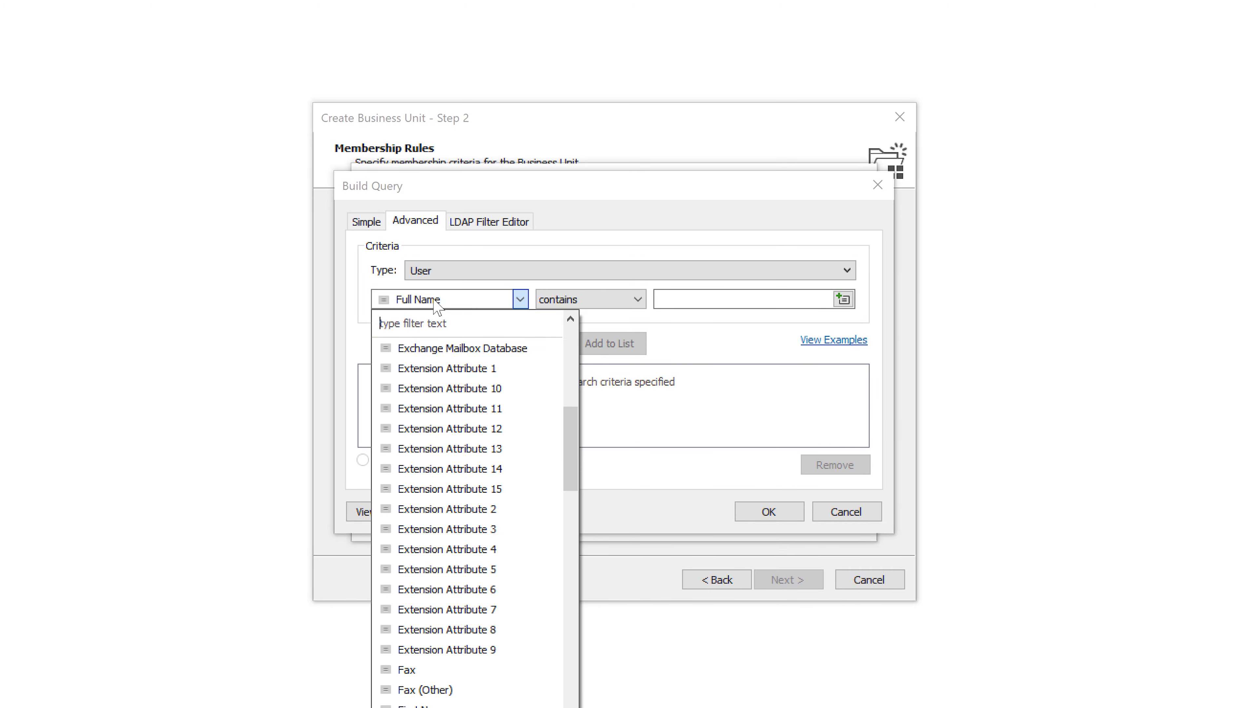
type("Last")
left_click(426, 428)
left_click(664, 299)
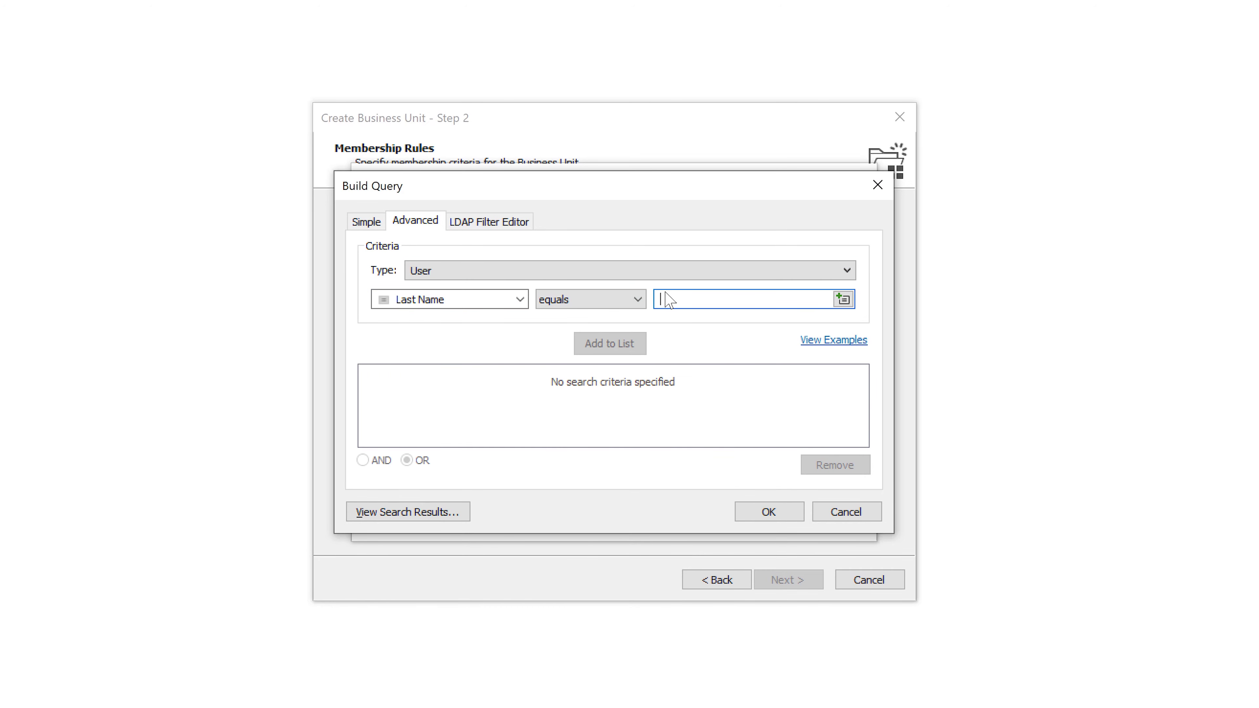
type("Smith")
left_click(597, 347)
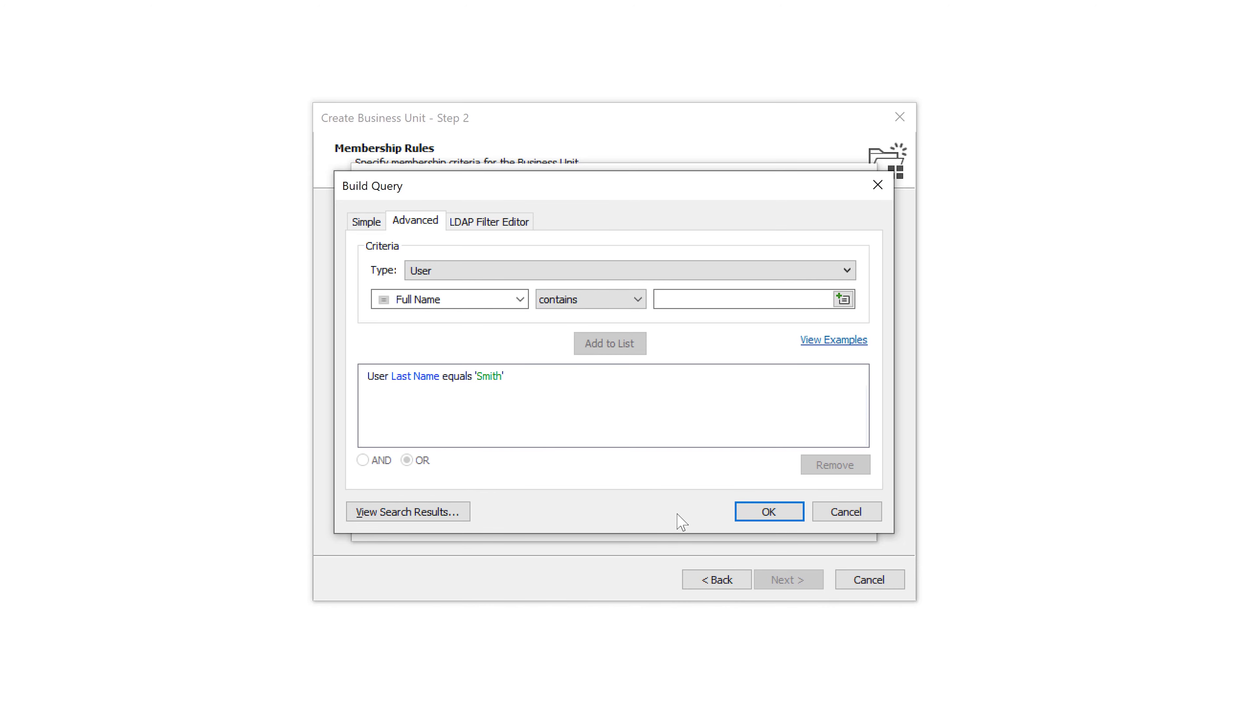
left_click(740, 520)
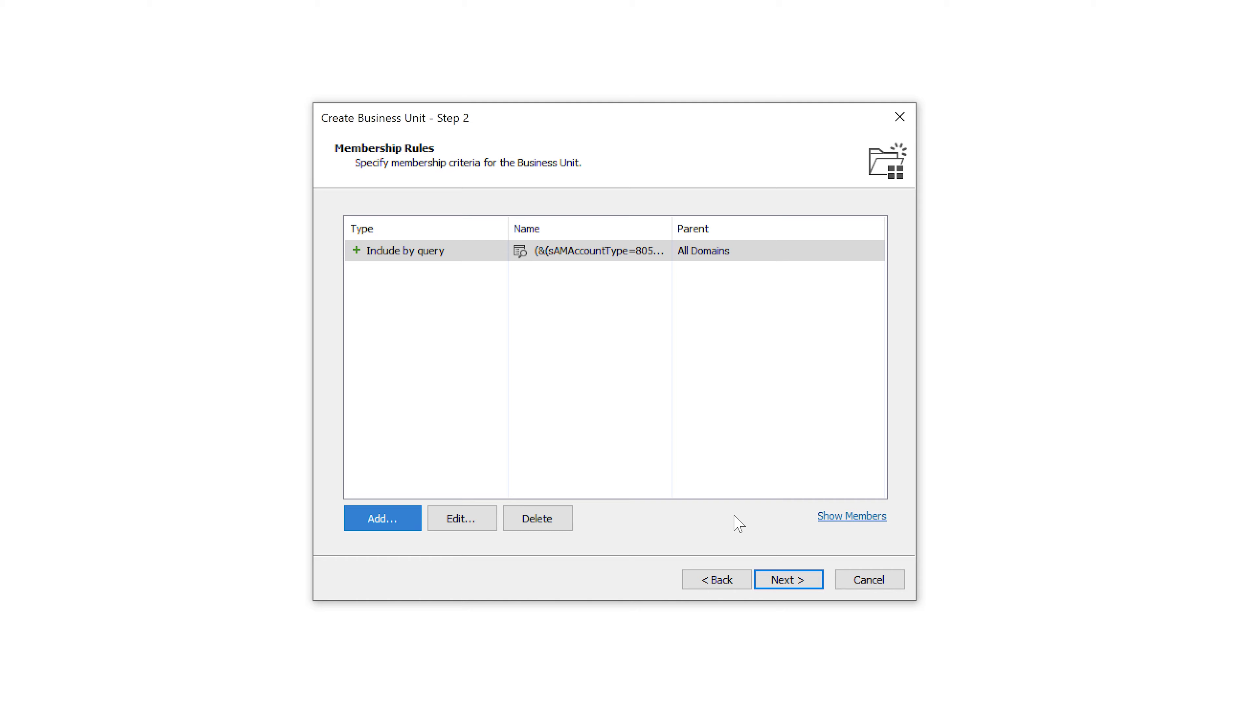
Add a Group members rule that excludes all members of Deprovisioned Users
left_click(377, 518)
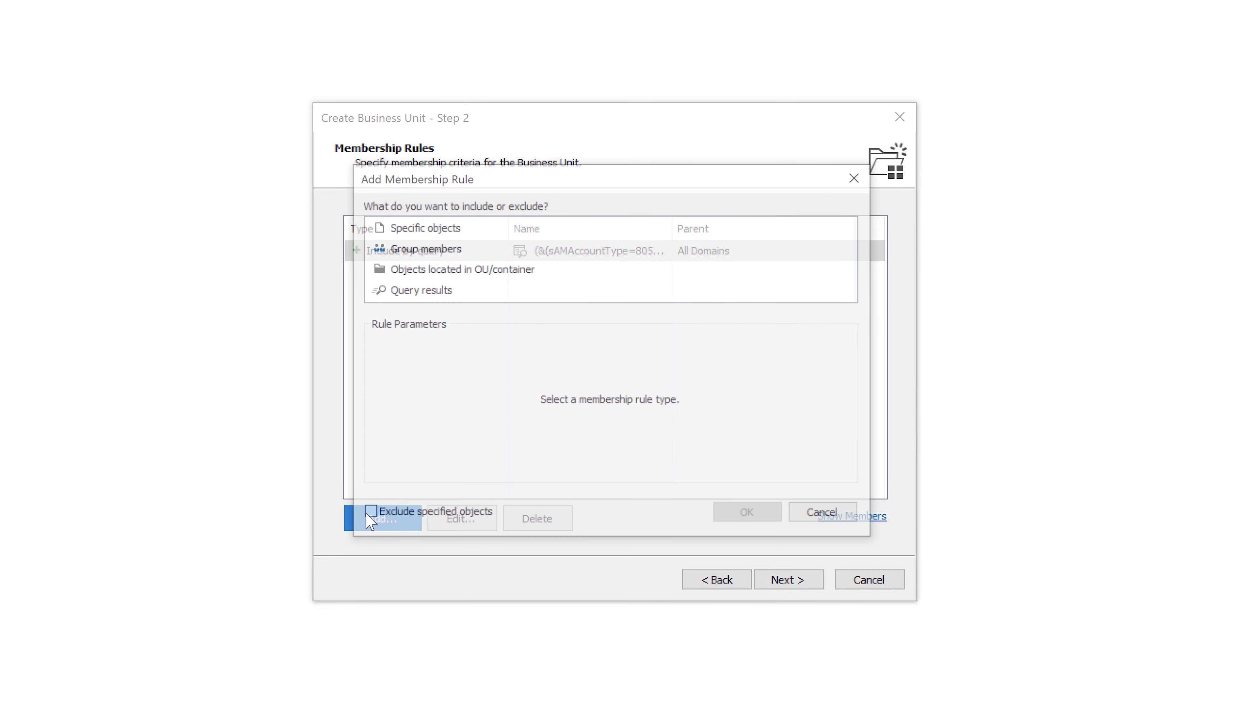
left_click(464, 253)
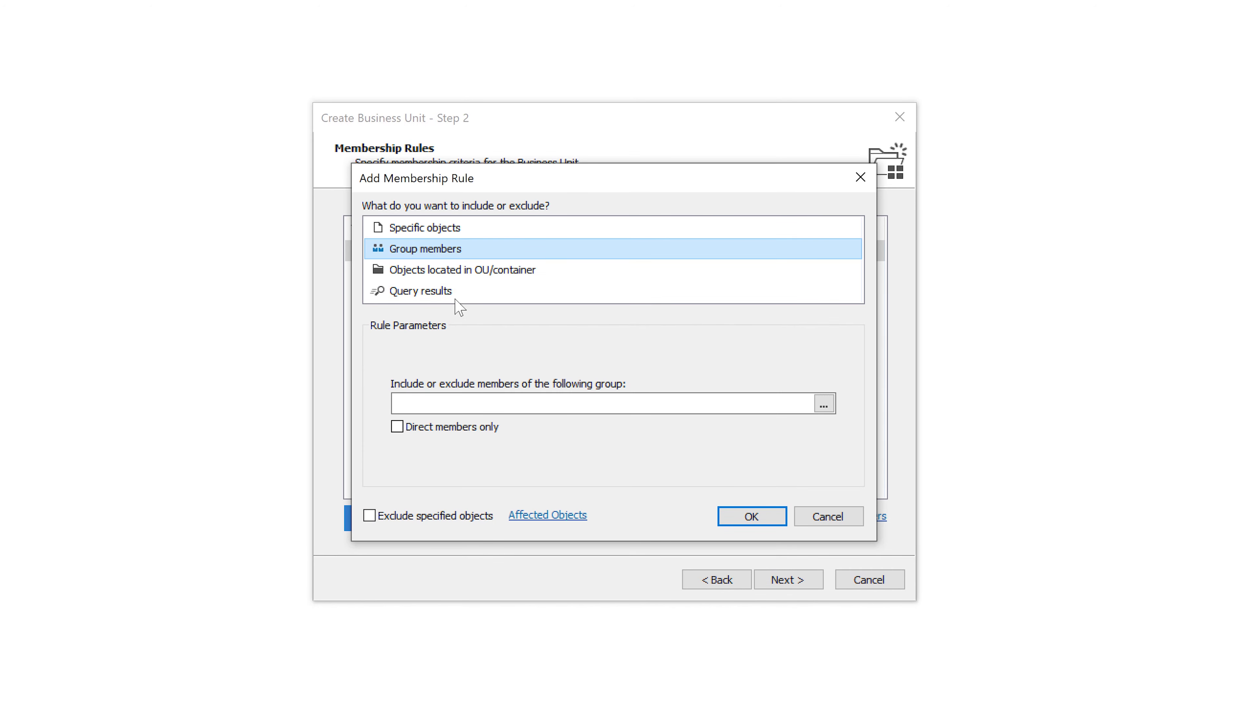
left_click(427, 402)
type("Dep")
key("Down")
key("Down")
key("Down")
key("Return")
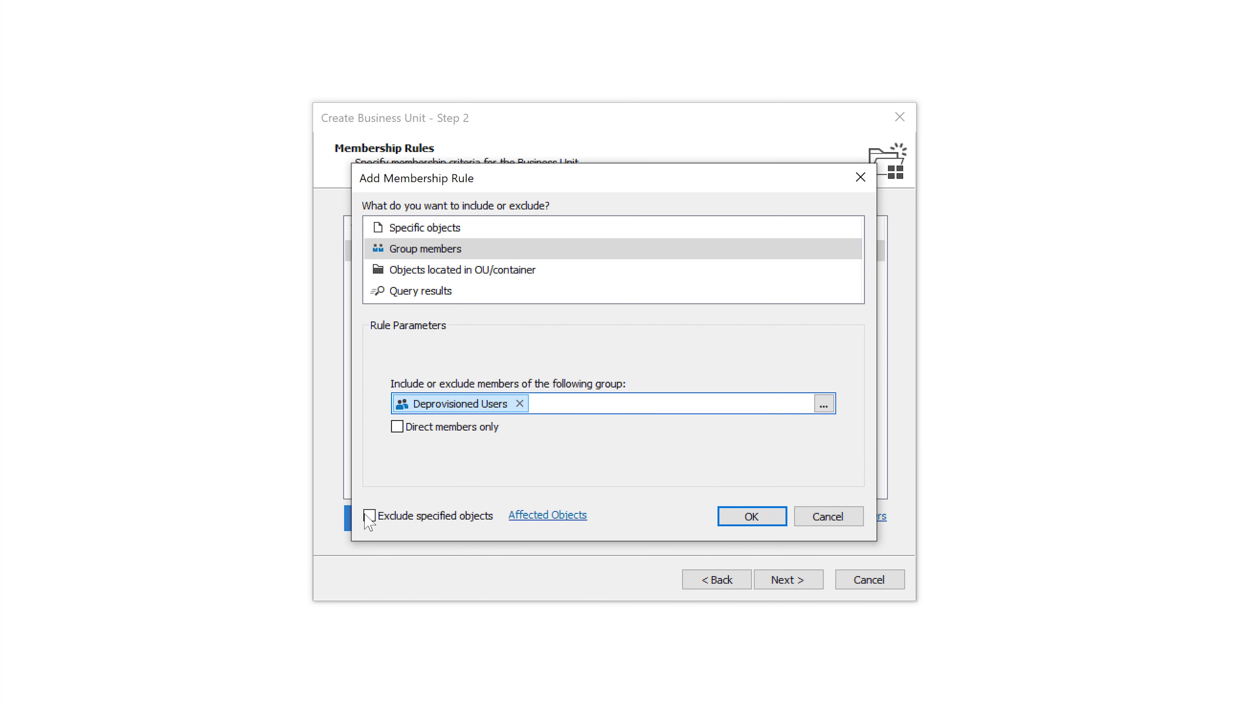
left_click(369, 516)
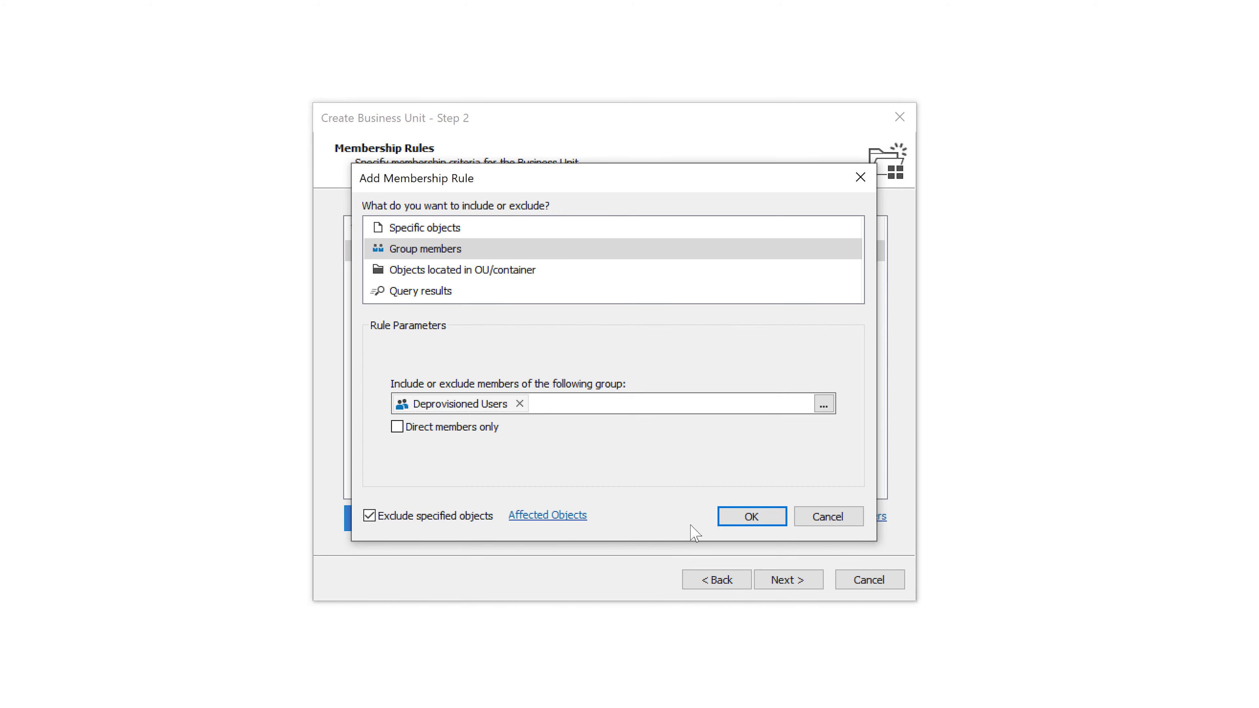
left_click(756, 520)
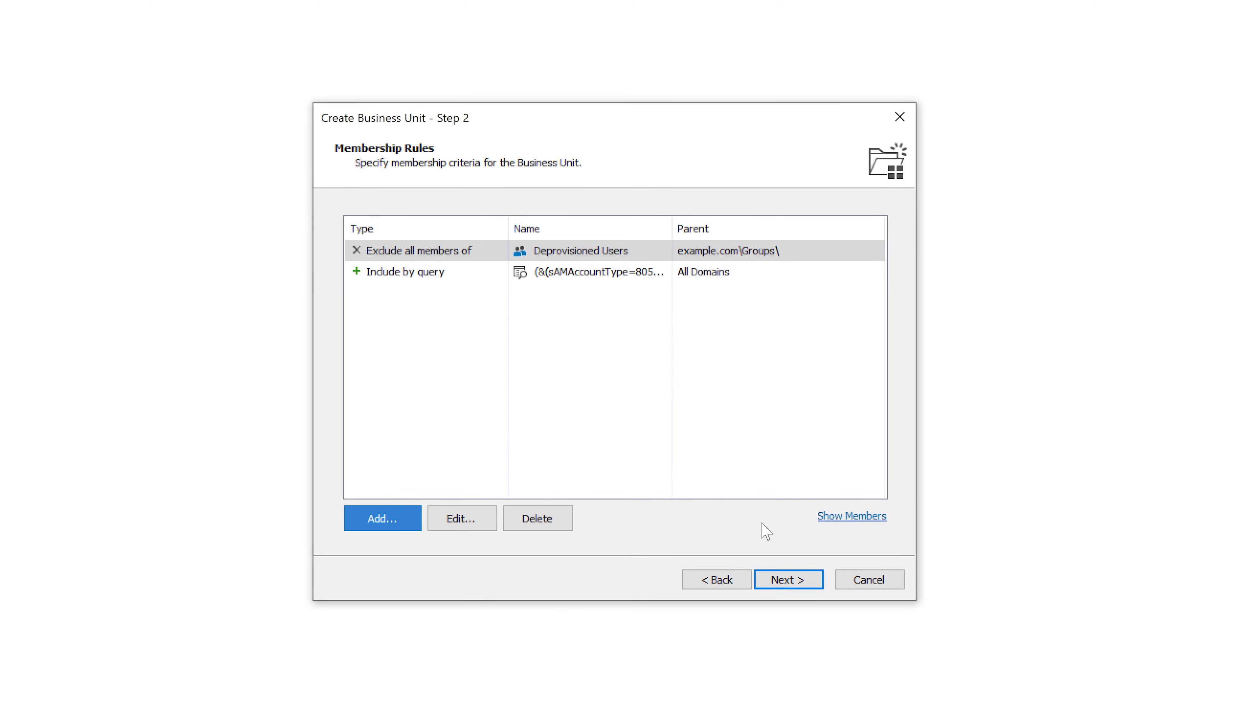
Keep the default columns, sorting and grouping, and finish the Create Business Unit wizard
left_click(786, 581)
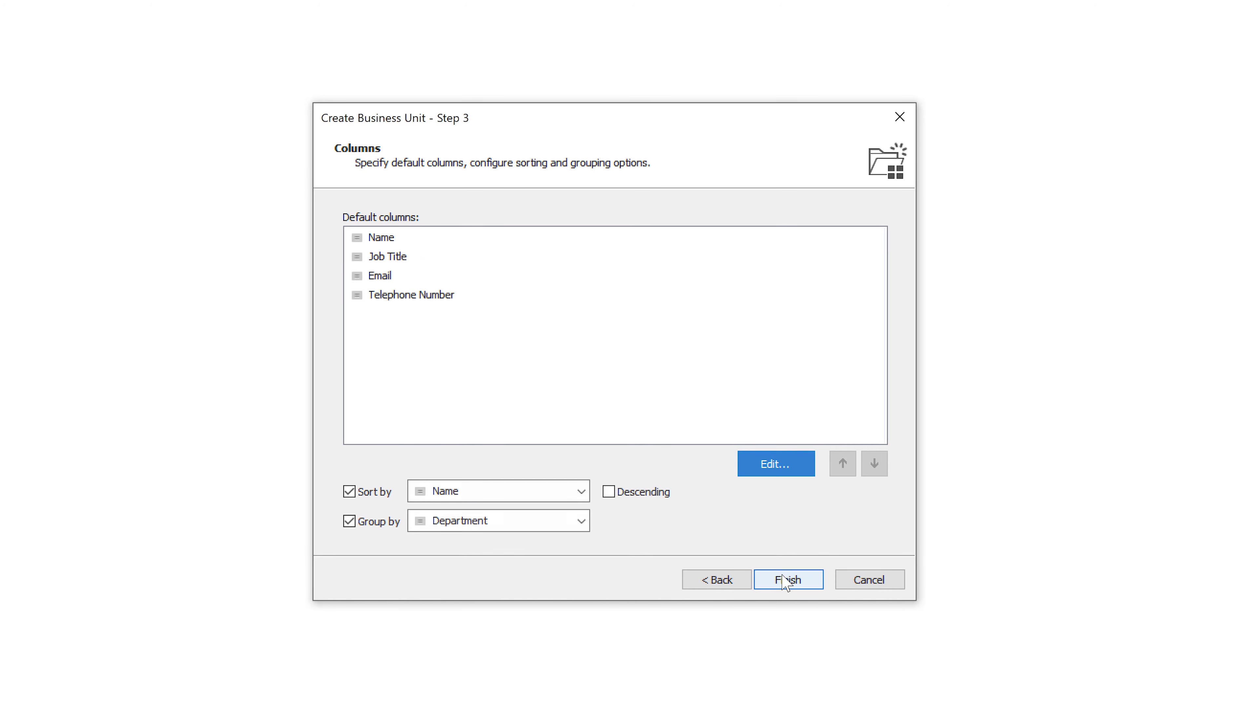
left_click(786, 581)
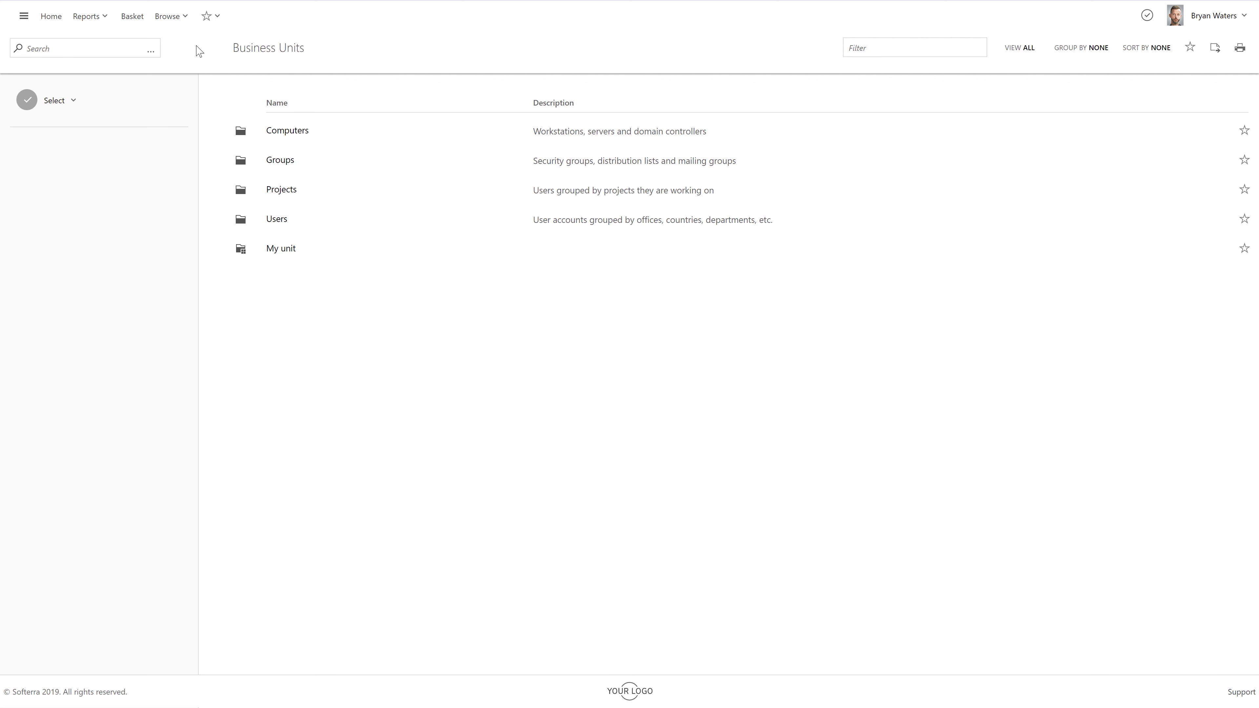
Expand the Computers, Groups, Projects and Users business units in the Browse tree
left_click(176, 19)
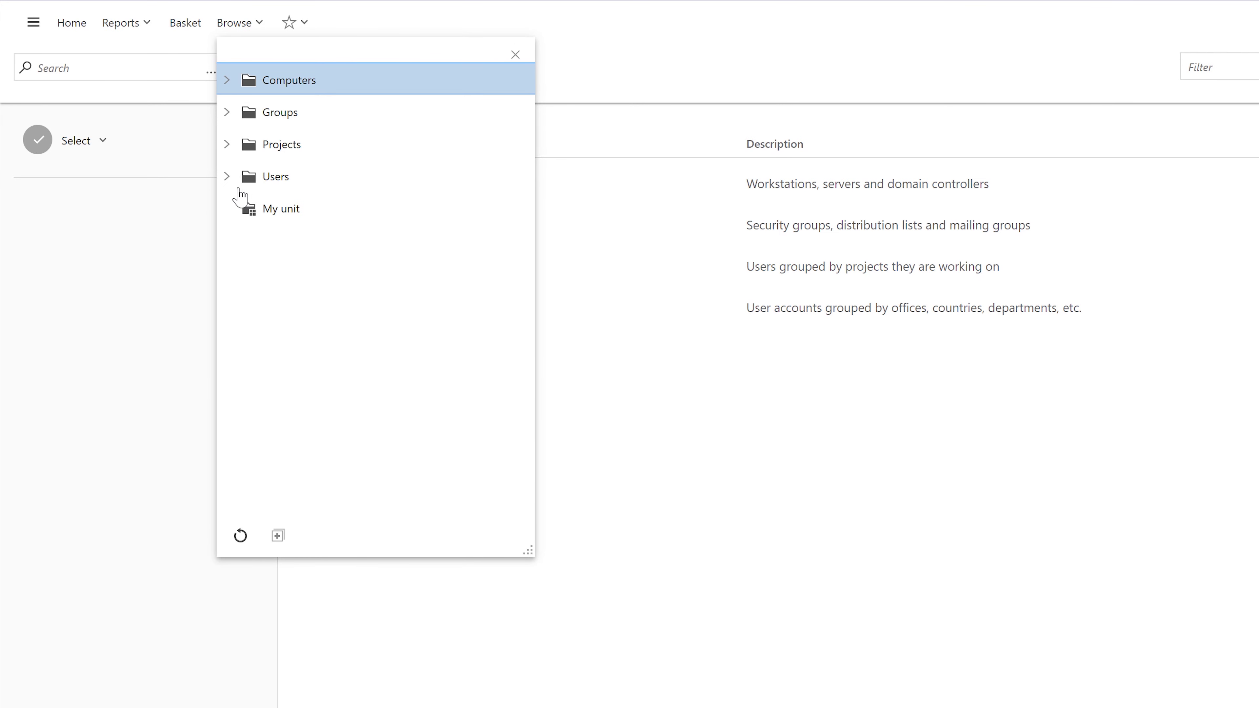
left_click(226, 80)
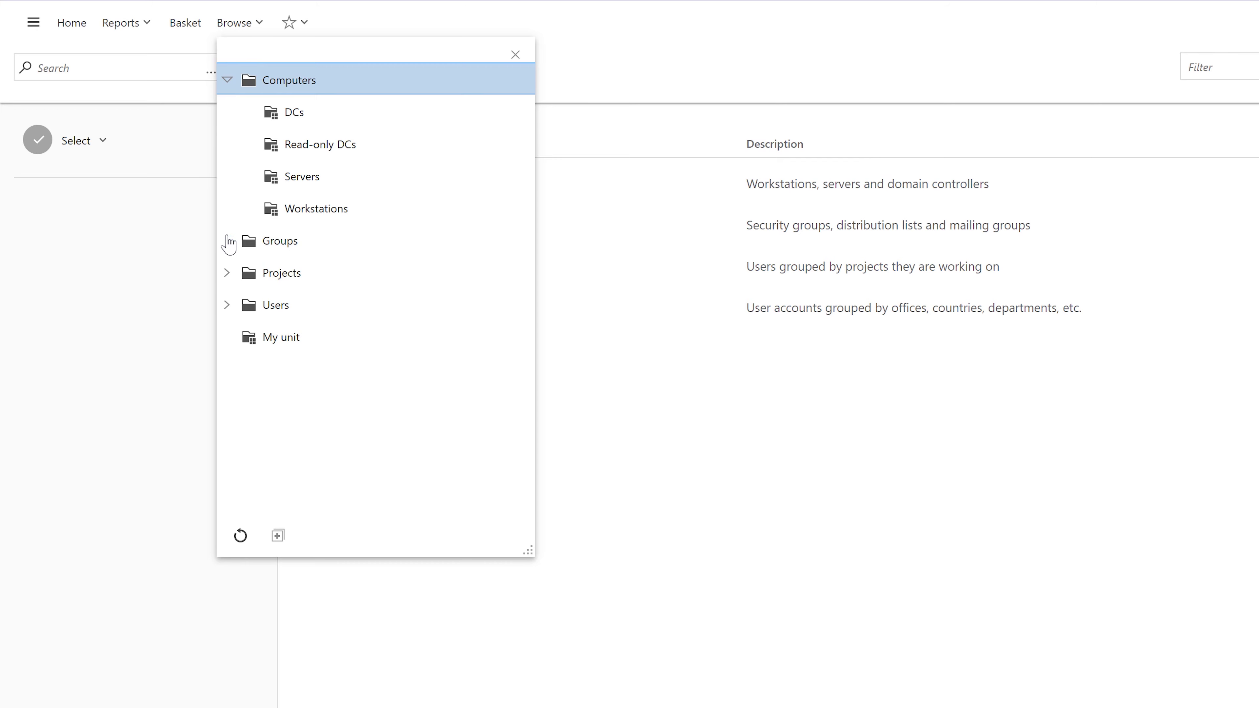
left_click(227, 241)
left_click(226, 369)
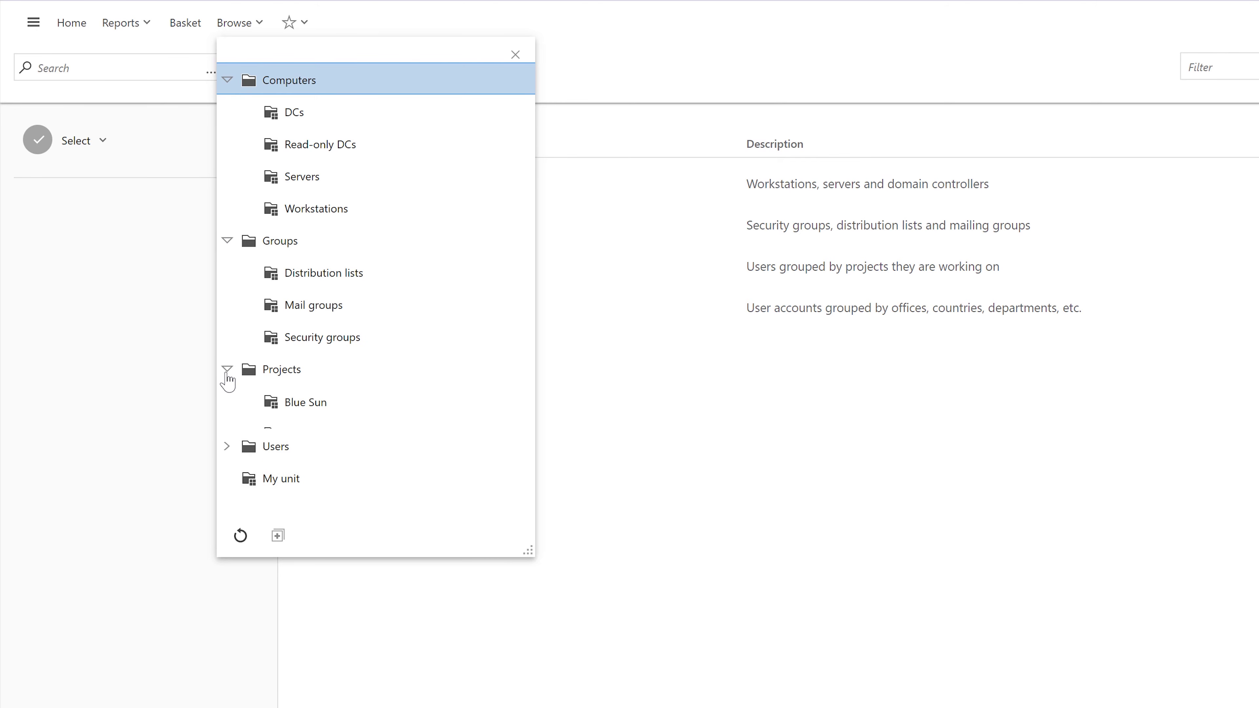
left_click(227, 463)
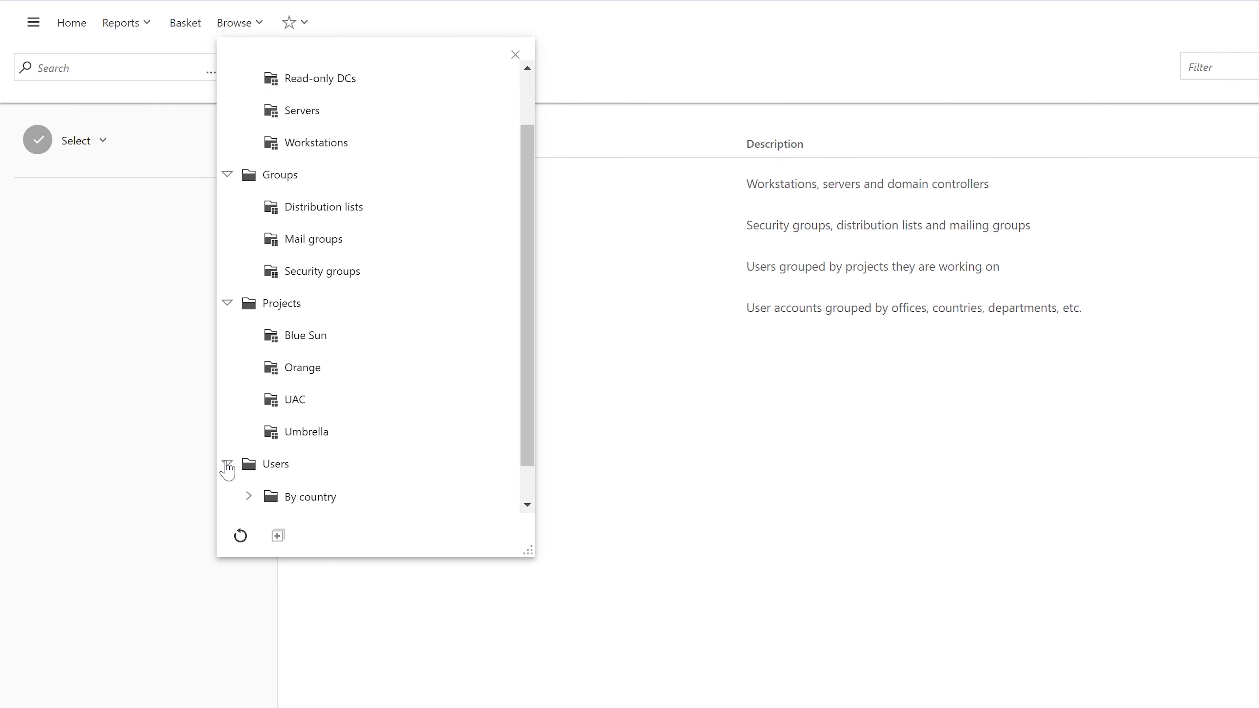
Preview the By office New York unit, then open Users > By department > Sales
left_click(302, 430)
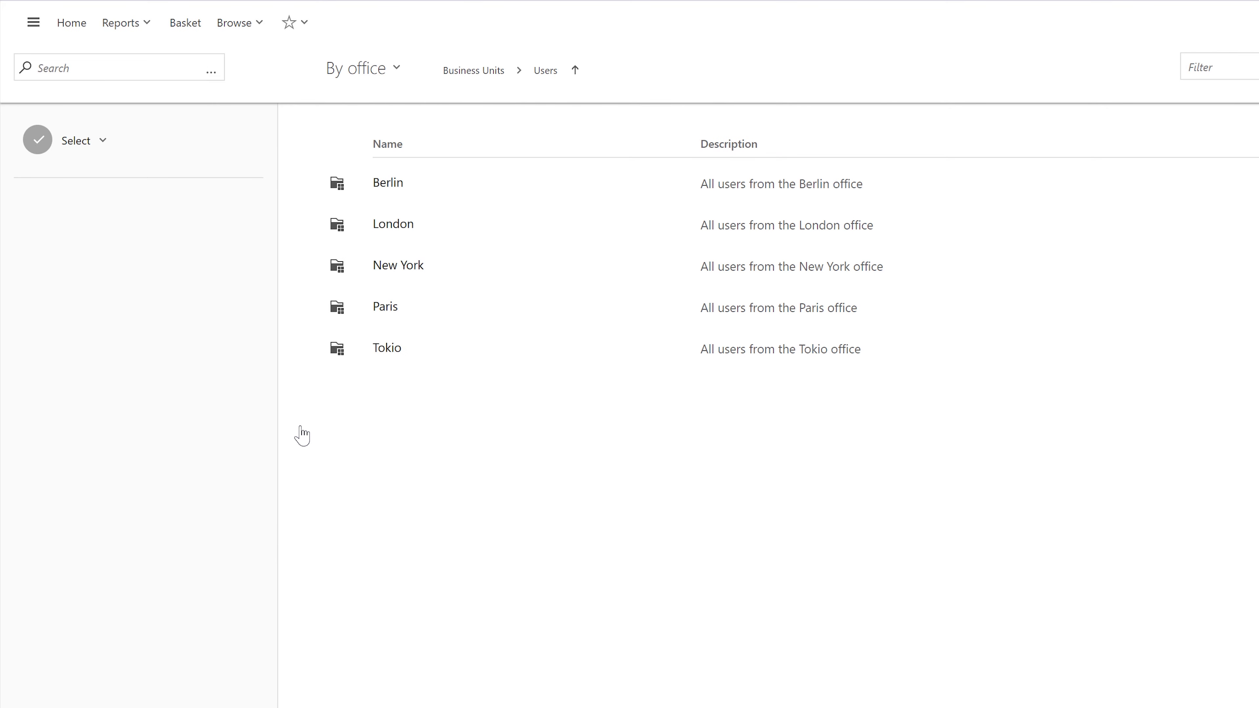
mouse_move(398, 274)
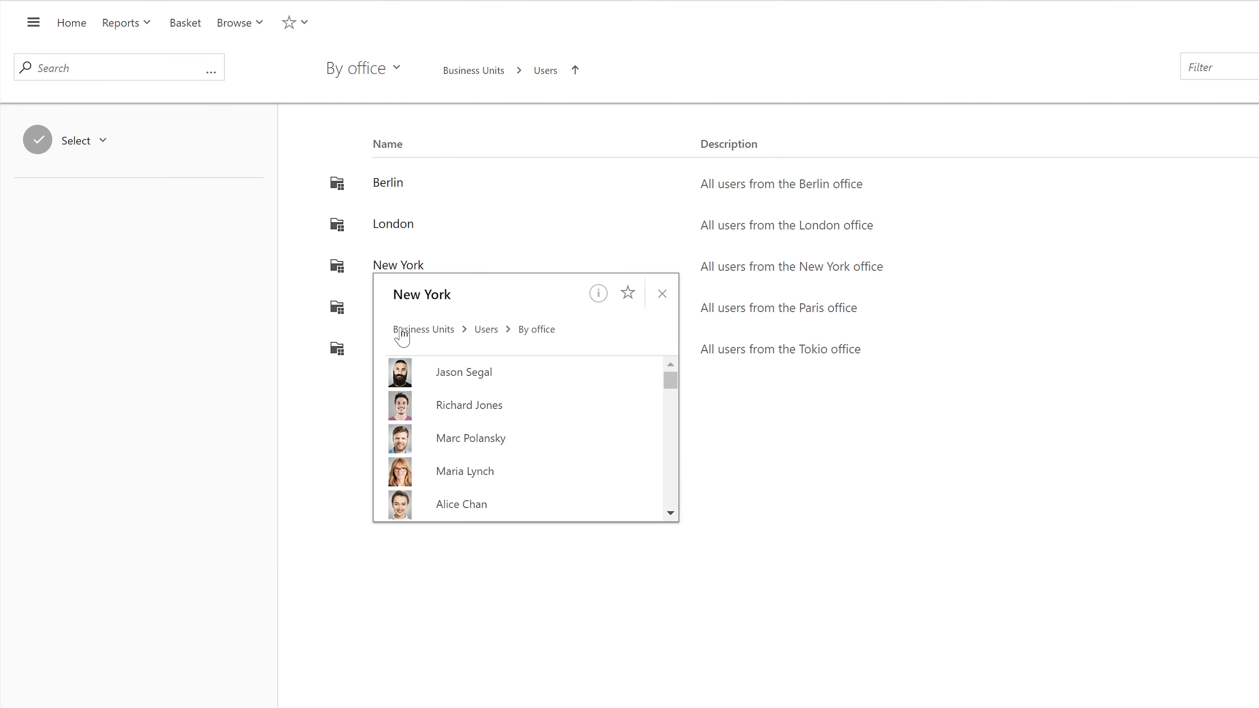
scroll(671, 459, "down", 5)
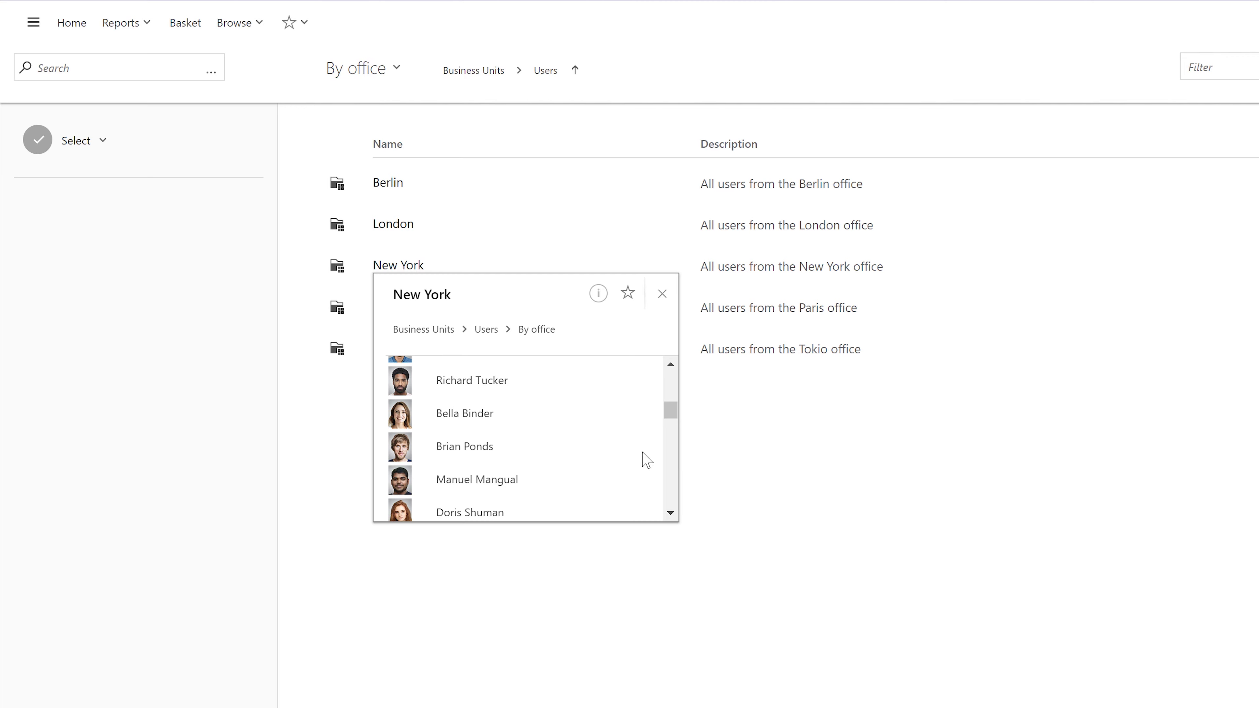
left_click(492, 330)
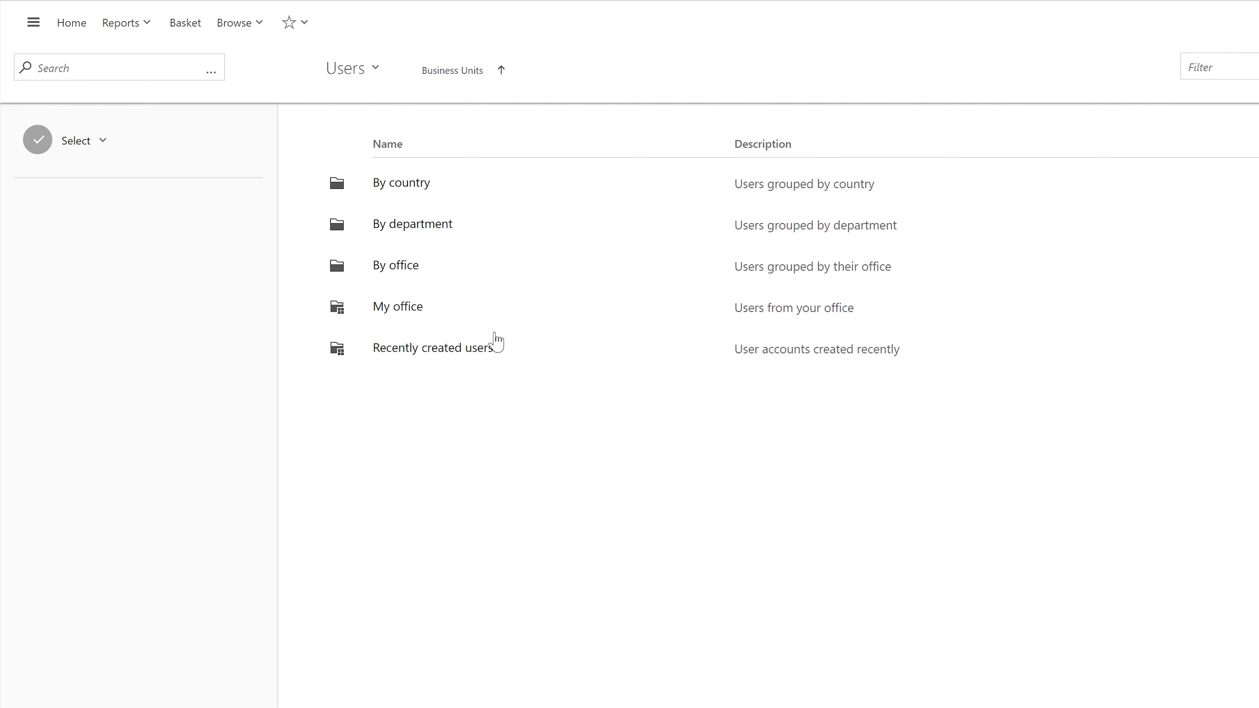
left_click(436, 227)
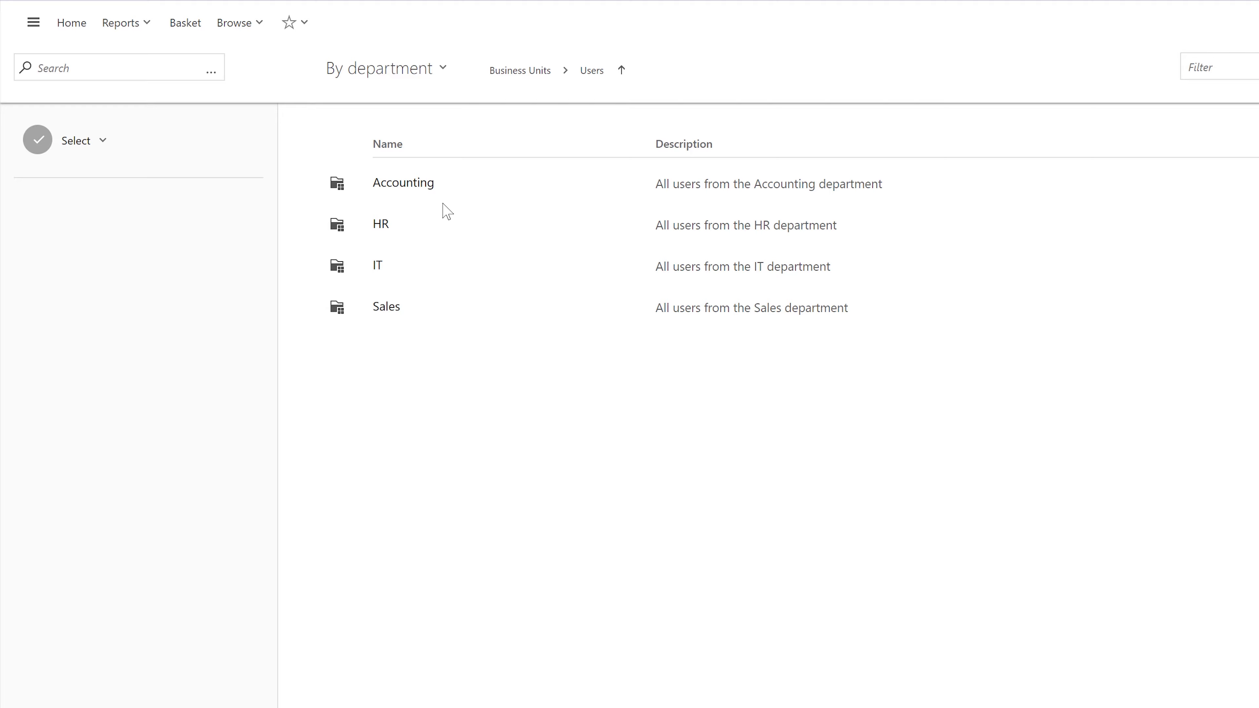
left_click(383, 312)
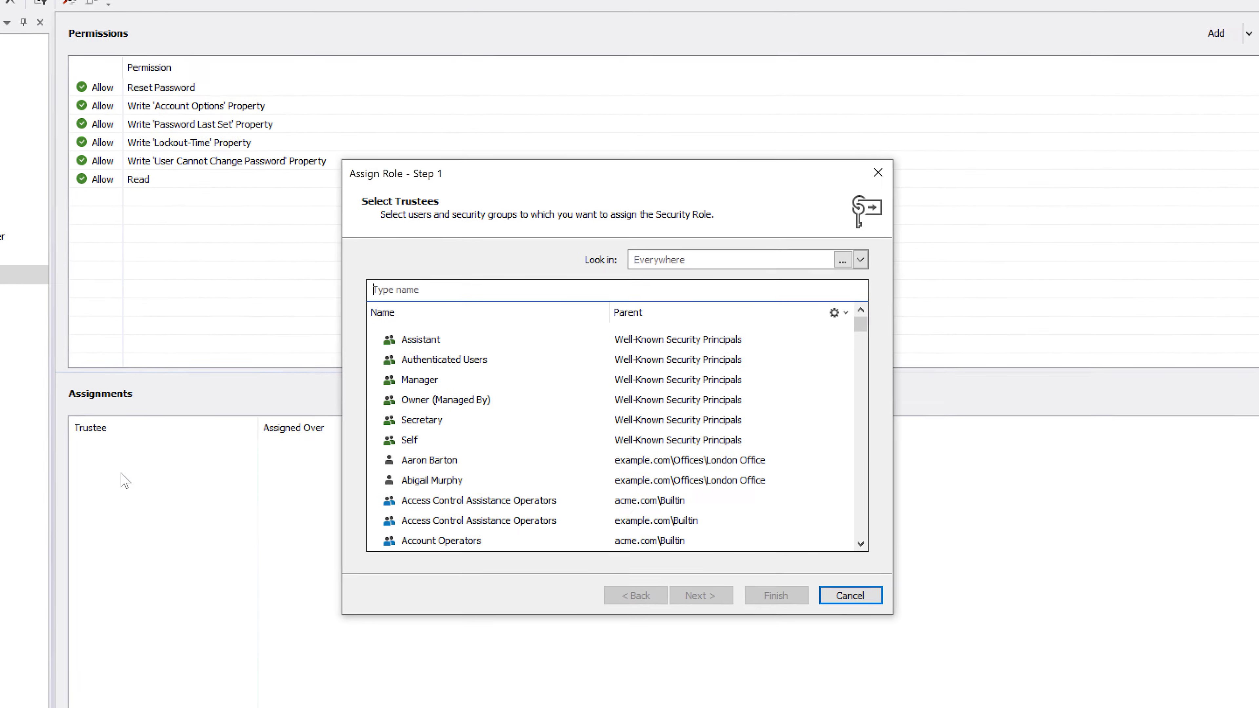
Select the Help Desk group as the security role's trustee
type("help")
key("Return")
left_click(701, 594)
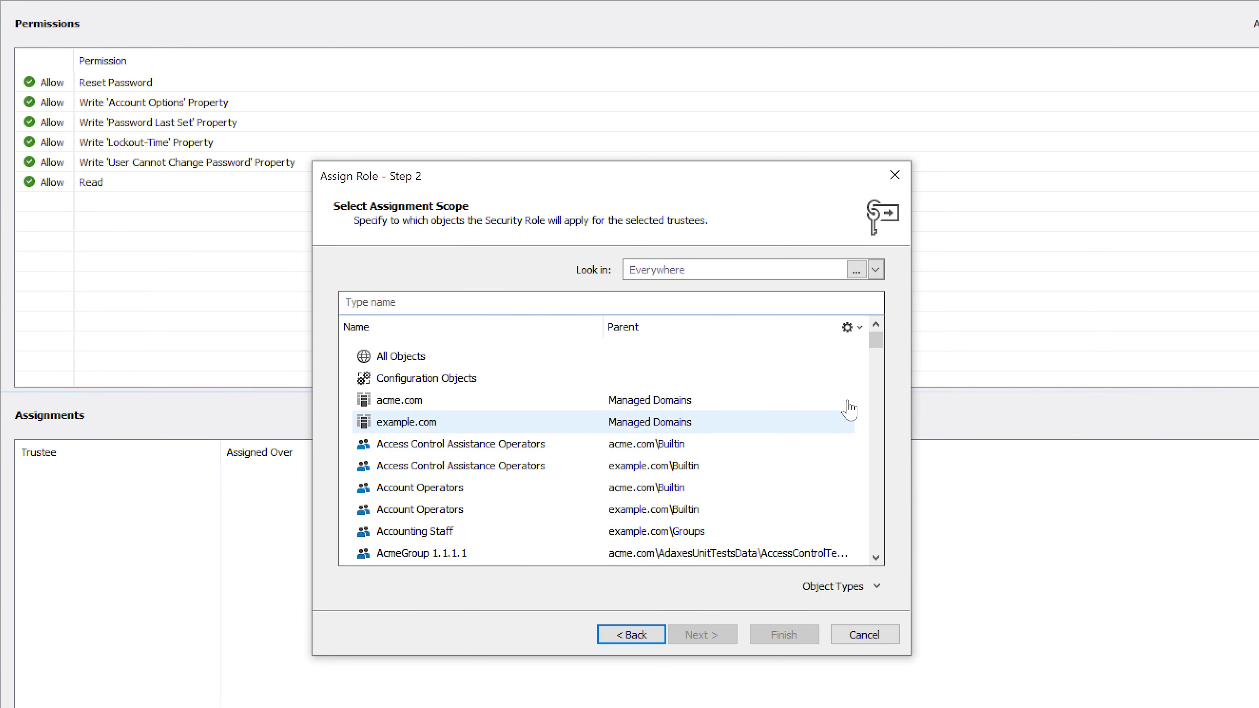
Assign the role over the My unit business unit, searching within Business Units
left_click(875, 269)
left_click(782, 353)
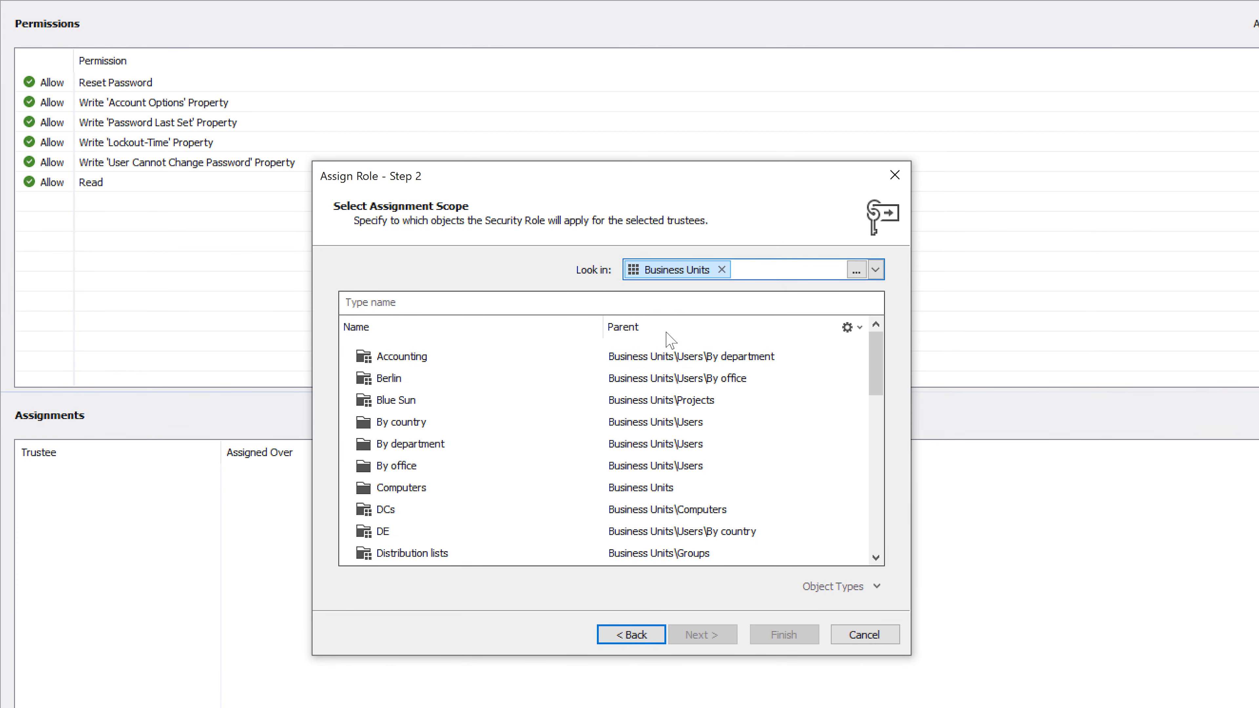
left_click(628, 302)
type("My")
key("Down")
key("Return")
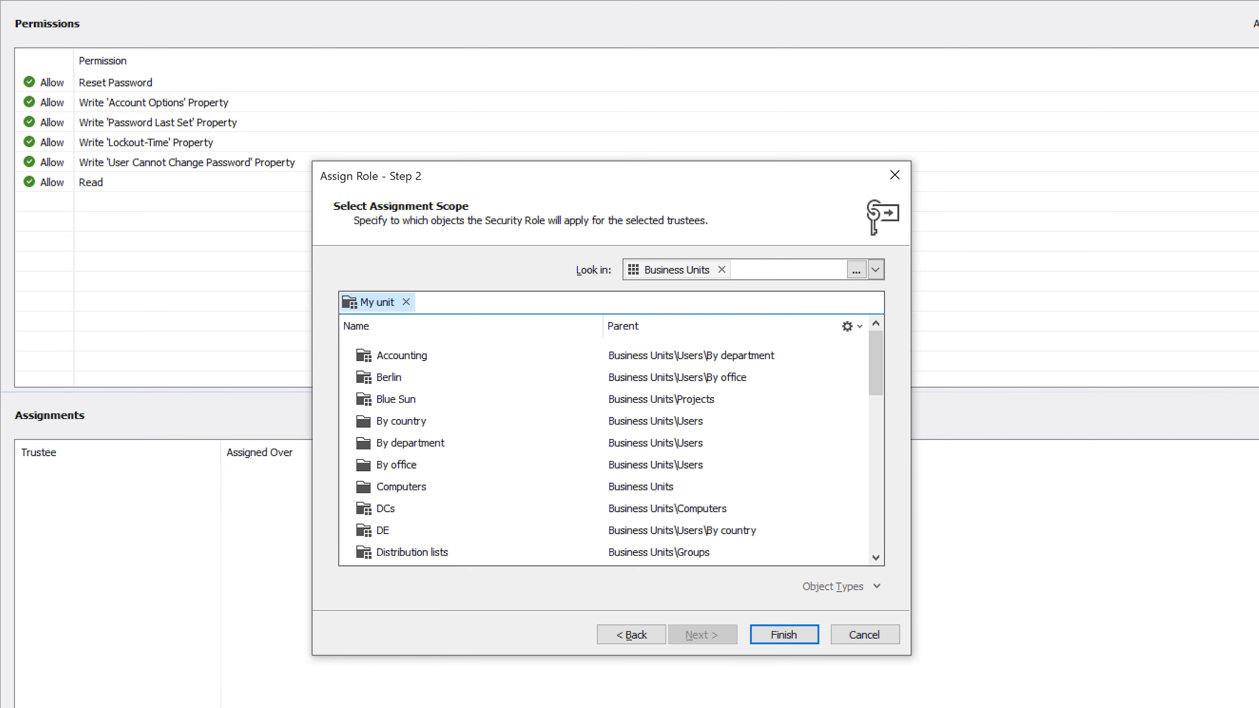
left_click(784, 635)
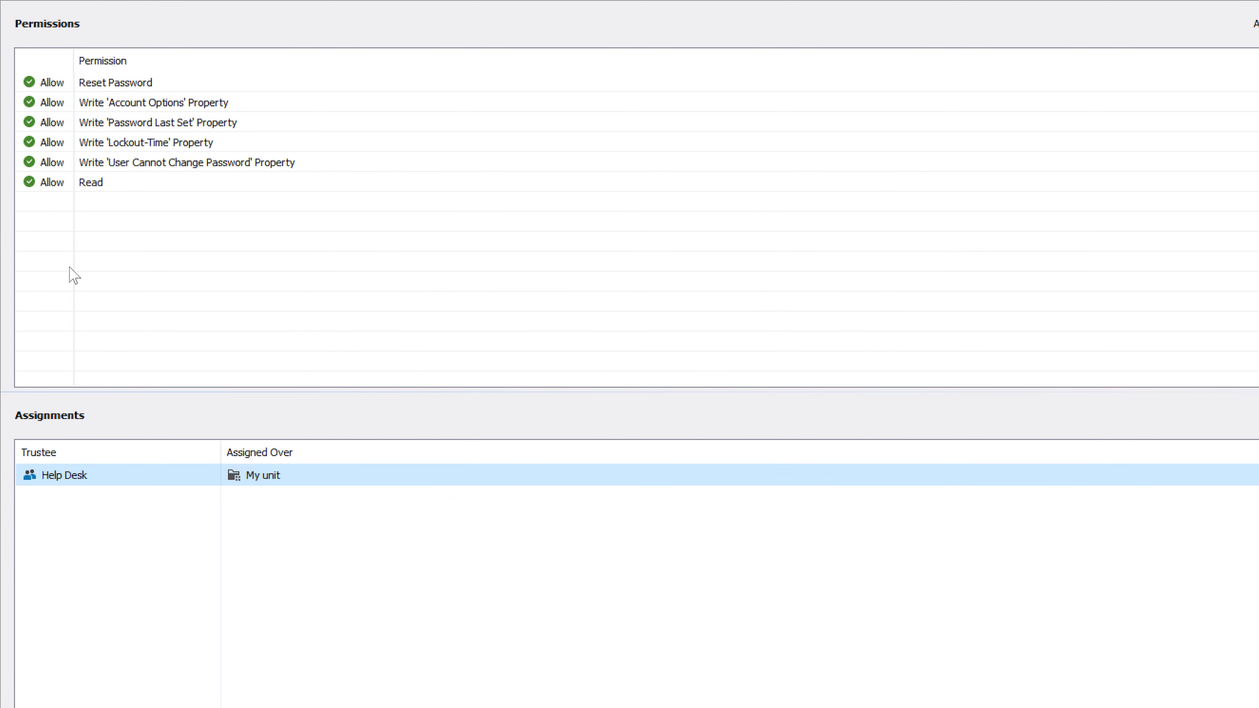
left_click_drag(81, 196, 313, 79)
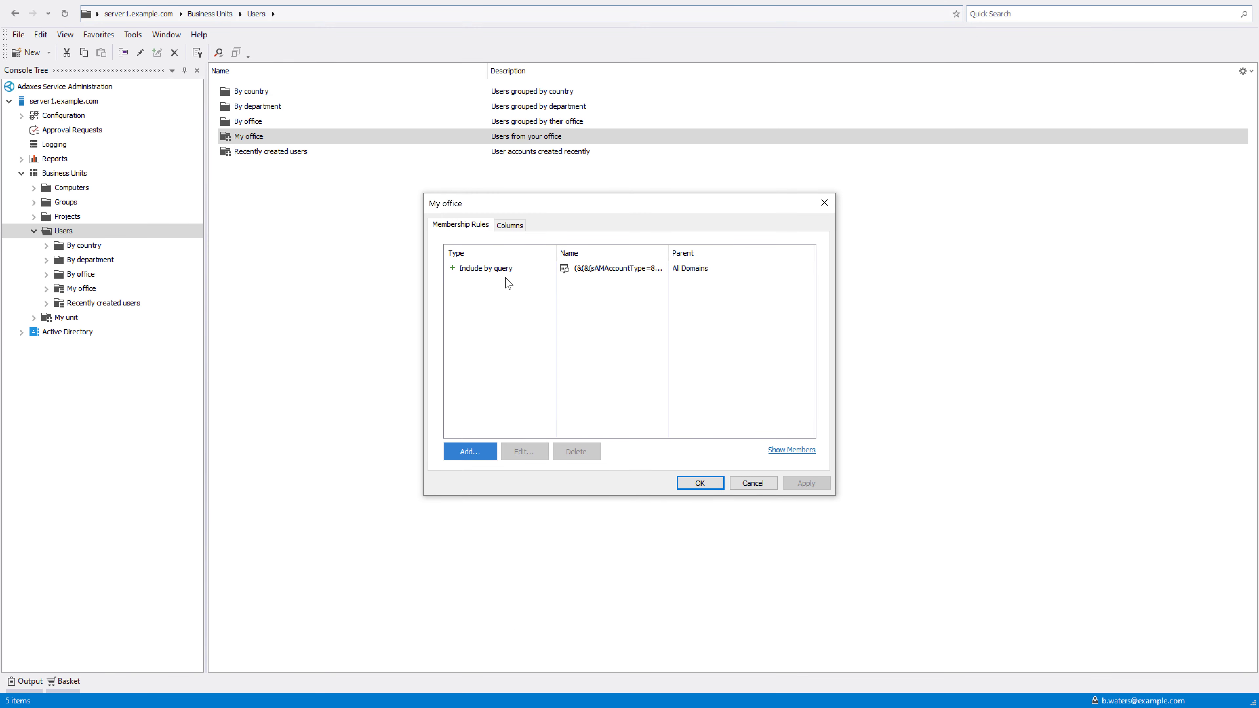
Edit the Include by query rule and open its filter's query builder
right_click(509, 270)
left_click(537, 291)
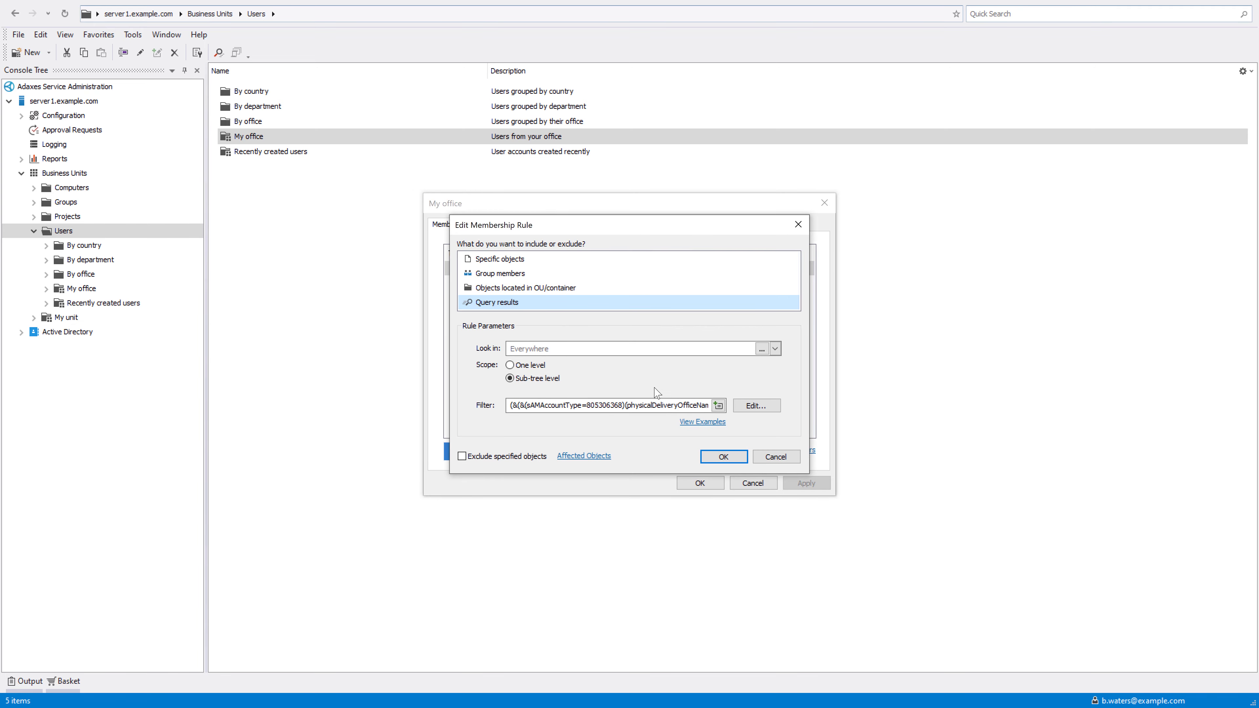
left_click(747, 407)
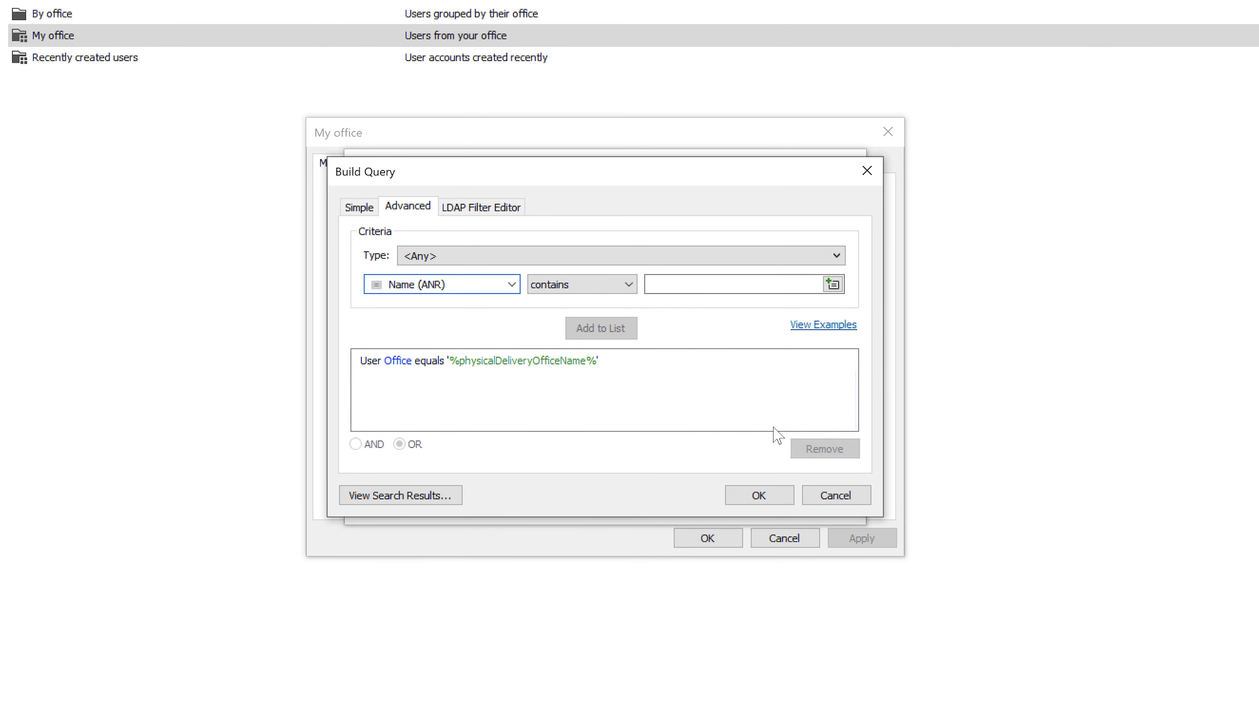